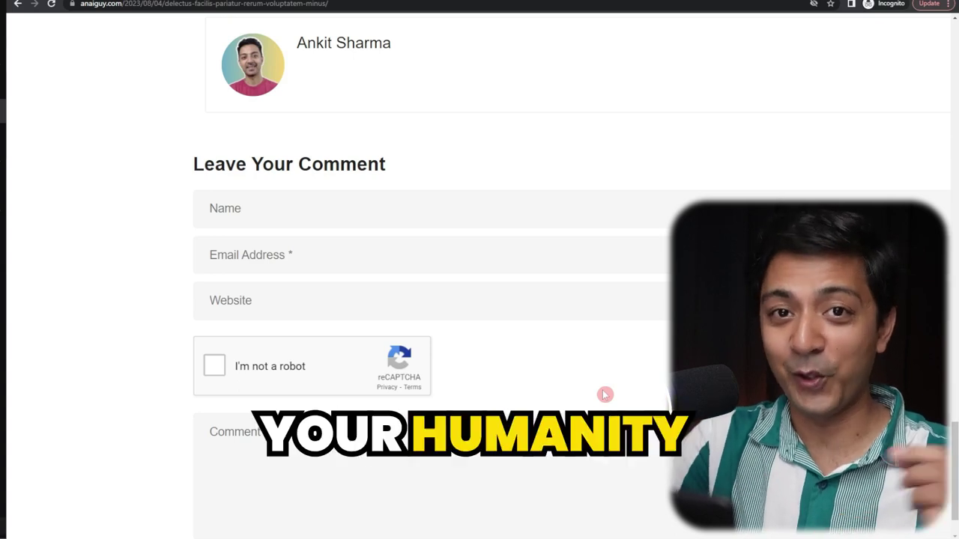
- Tick the 'I'm not a robot' reCAPTCHA checkbox on the blog comment form
{"action": "left_click", "coordinate": [215, 364]}
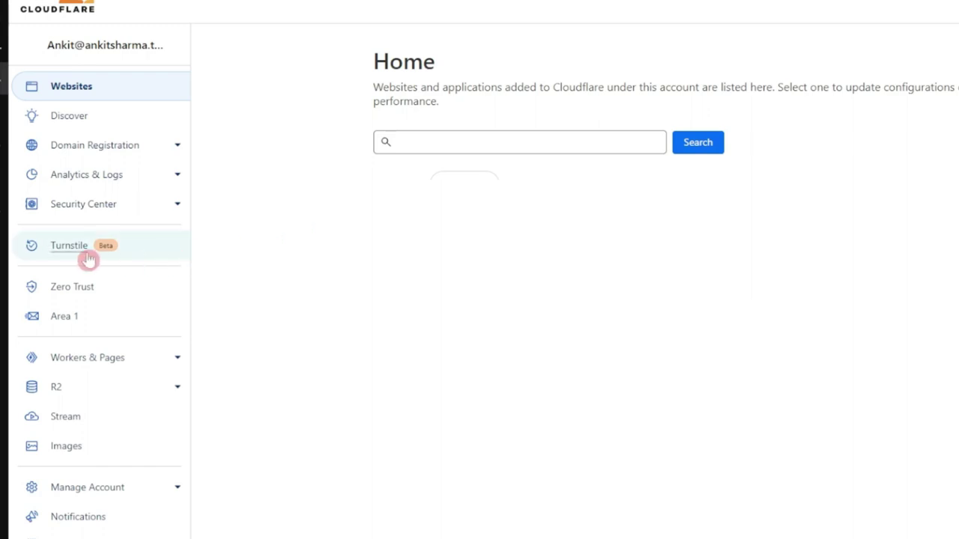
- Add a new Turnstile site and name it 'An AI Guy'
{"action": "left_click", "coordinate": [137, 251]}
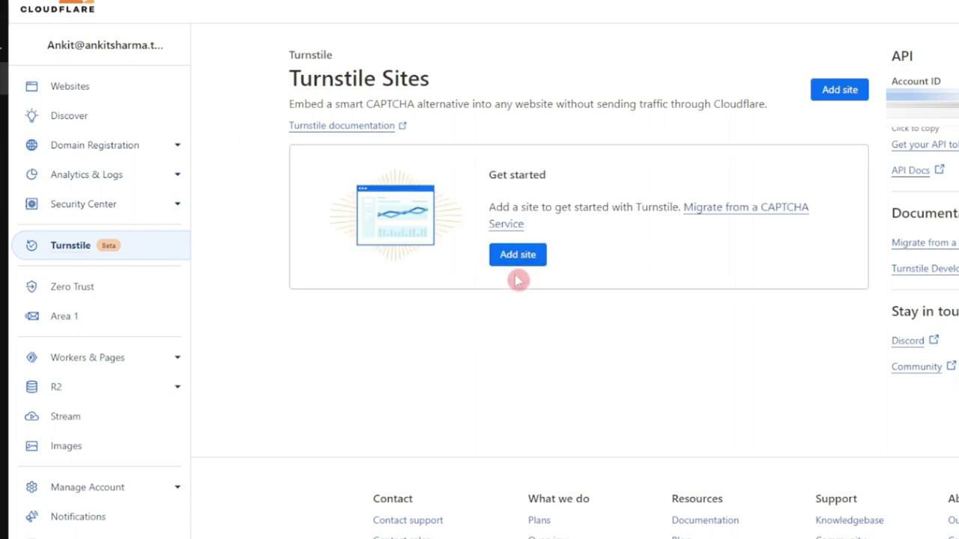
{"action": "left_click", "coordinate": [530, 255]}
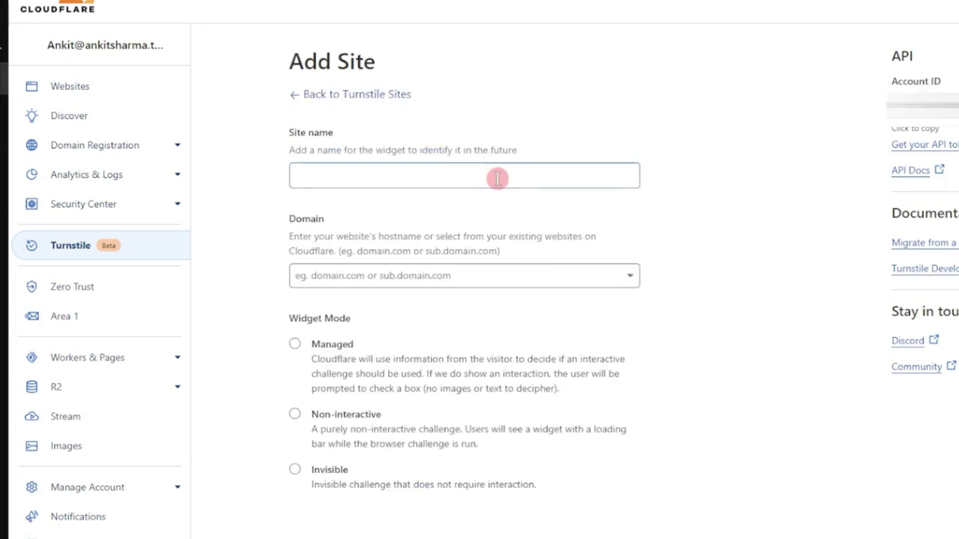
{"action": "left_click", "coordinate": [496, 178]}
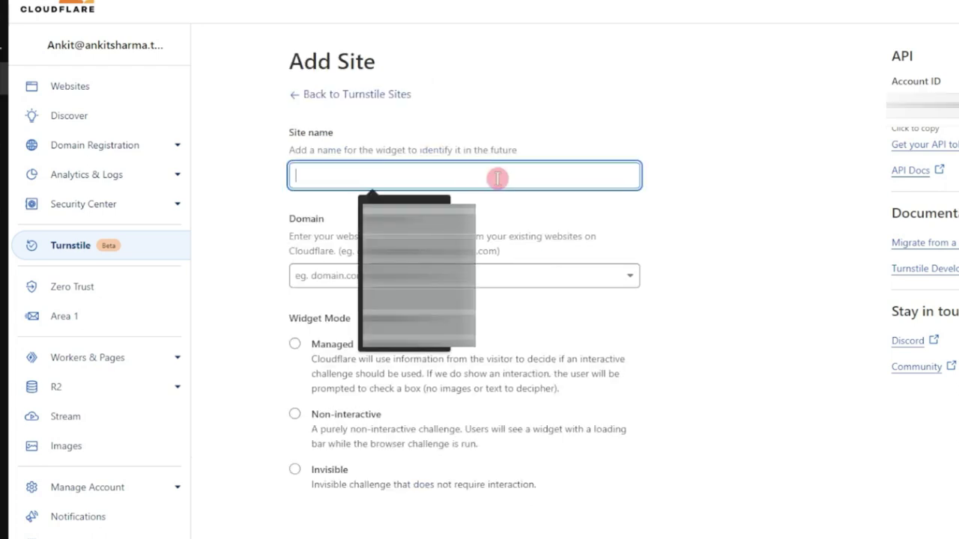
{"action": "type", "text": "a"}
{"action": "key", "text": "Down"}
{"action": "key", "text": "Return"}
- Set the Turnstile site's domain to anaiguy.com
{"action": "left_click", "coordinate": [433, 274]}
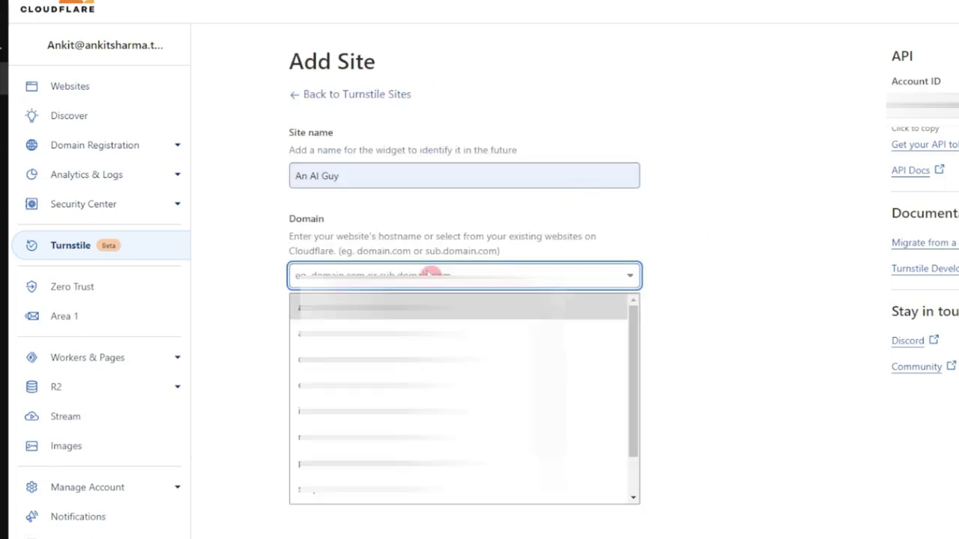
{"action": "left_click", "coordinate": [561, 275]}
{"action": "left_click", "coordinate": [560, 277]}
{"action": "type", "text": "anaiguy.com"}
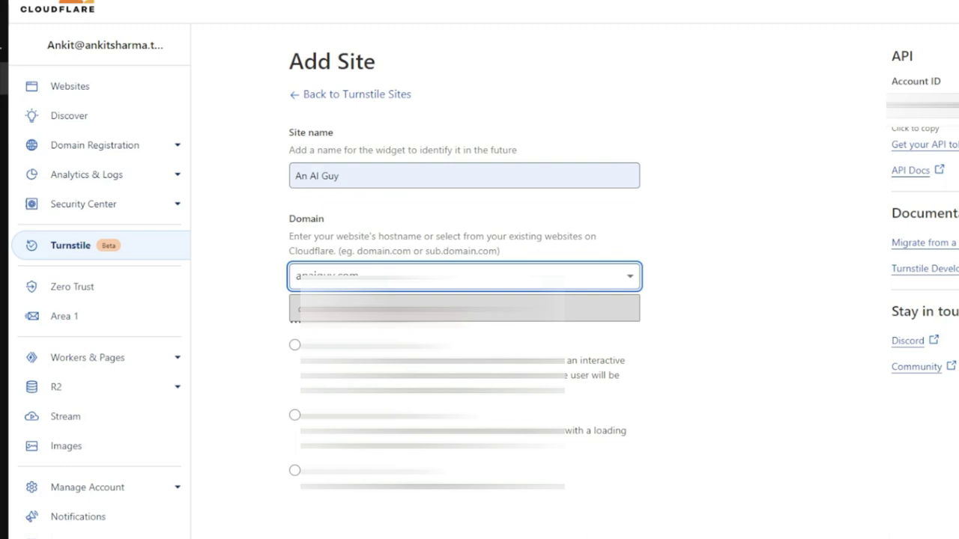
{"action": "key", "text": "Return"}
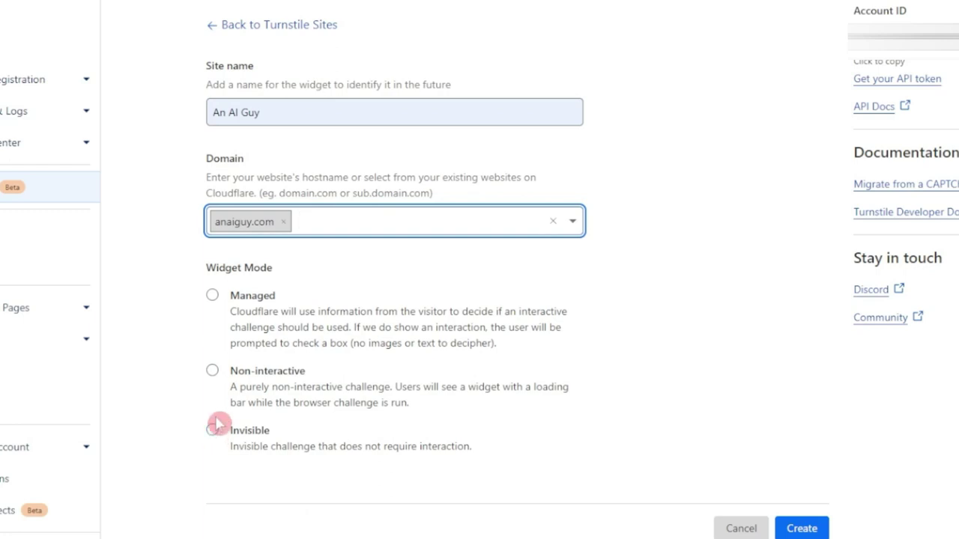
- Choose Non-interactive widget mode and create the Turnstile widget
{"action": "left_click", "coordinate": [213, 373]}
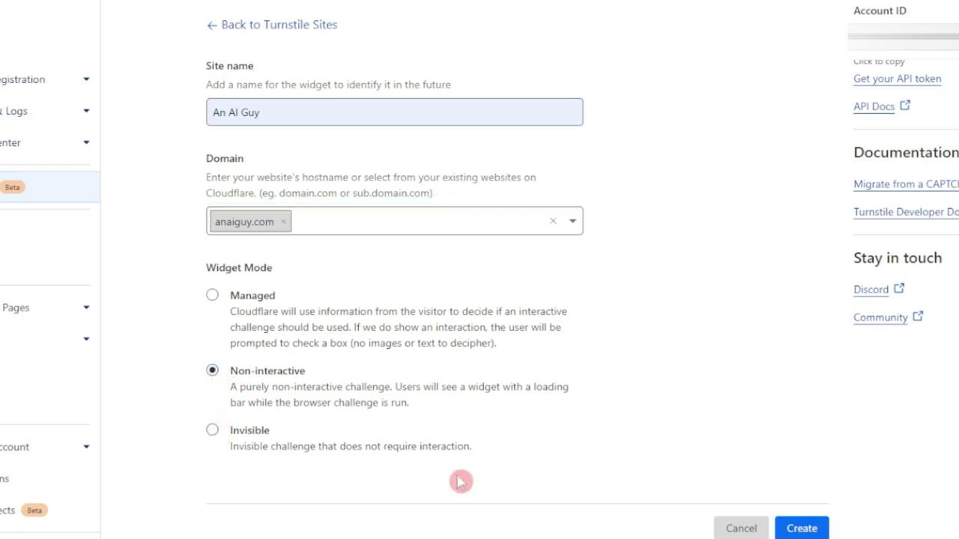
{"action": "left_click", "coordinate": [805, 528]}
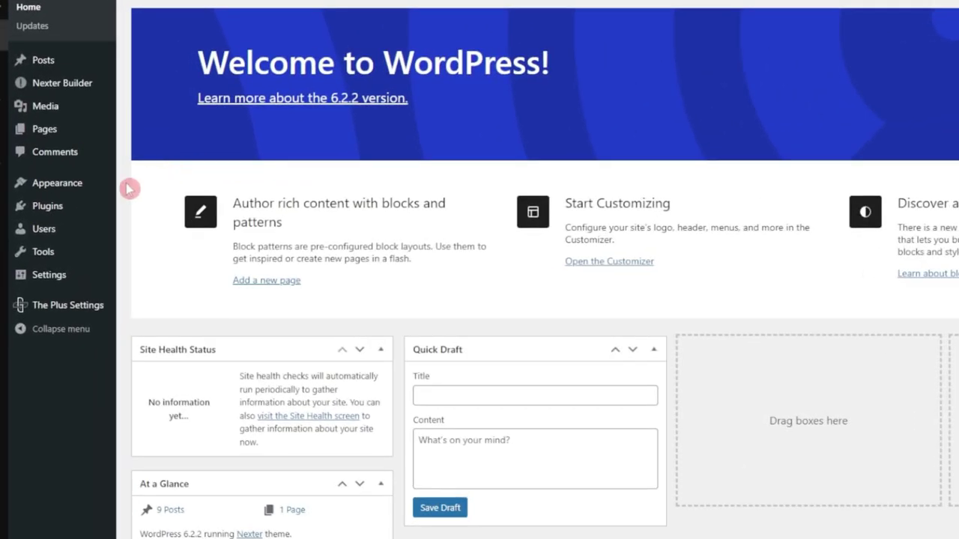
- Search plugins for 'Turnstile', then install and activate Simple Cloudflare Turnstile
{"action": "mouse_move", "coordinate": [63, 213]}
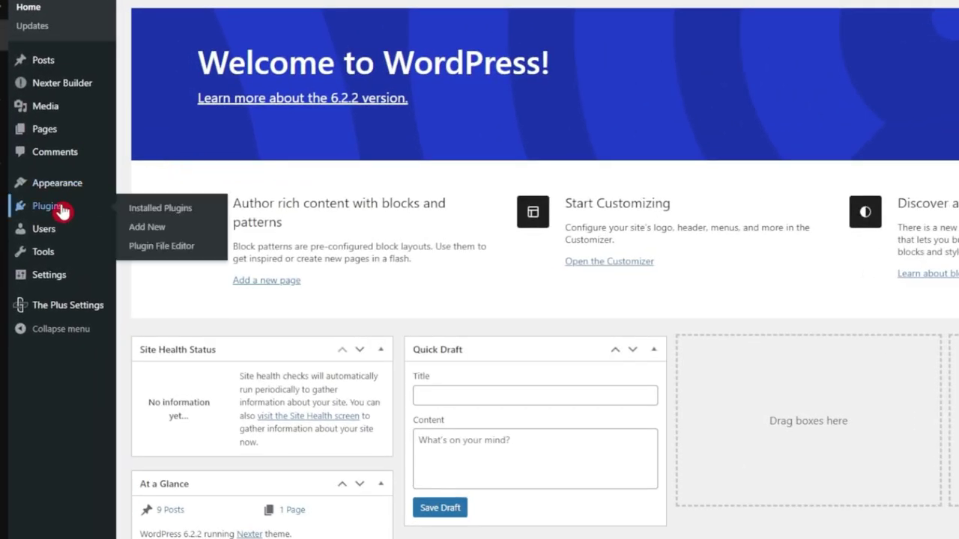
{"action": "left_click", "coordinate": [148, 236]}
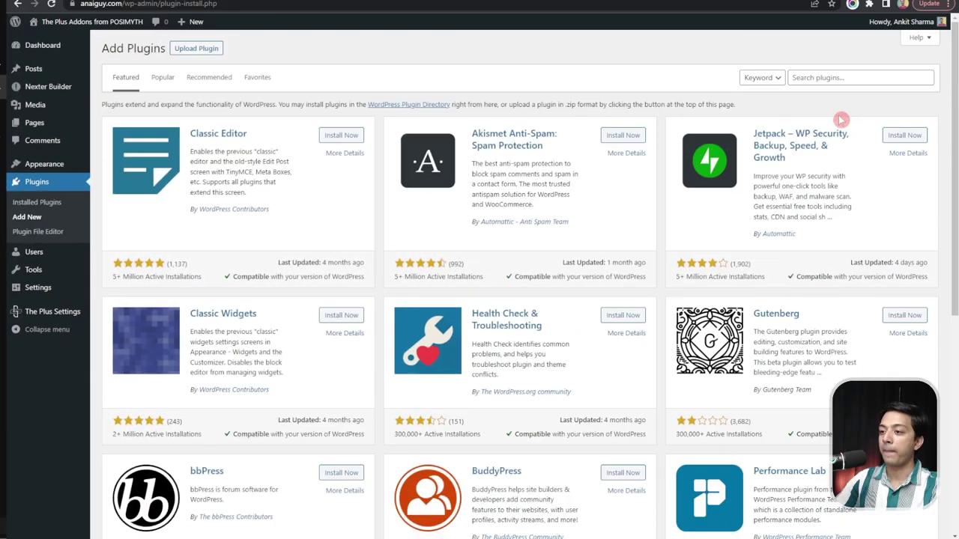
{"action": "left_click", "coordinate": [835, 77]}
{"action": "type", "text": "Turnstile"}
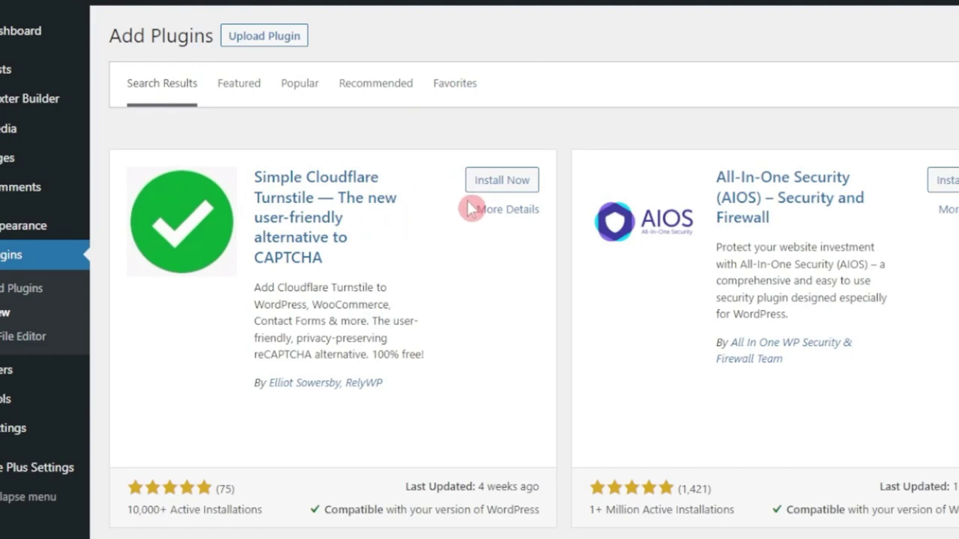
{"action": "left_click", "coordinate": [502, 184]}
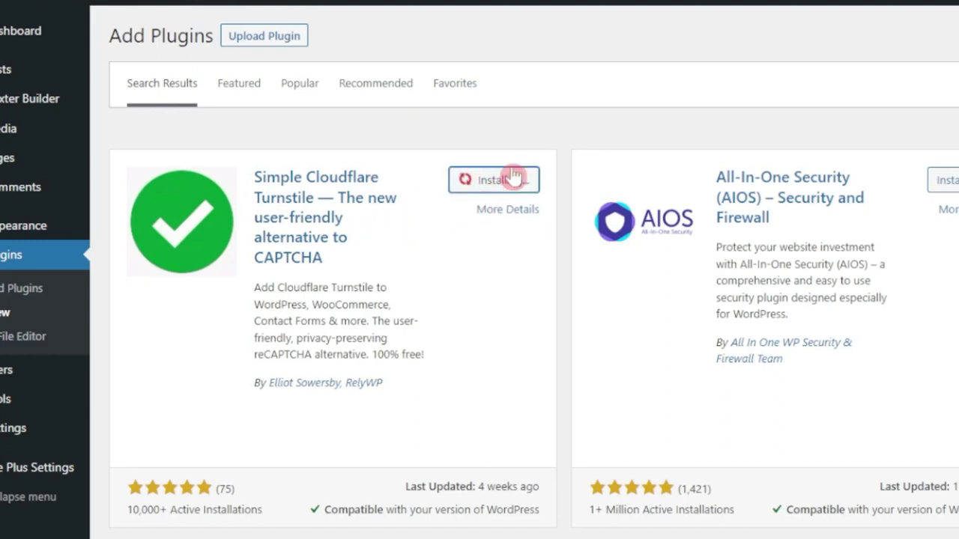
{"action": "left_click", "coordinate": [505, 187]}
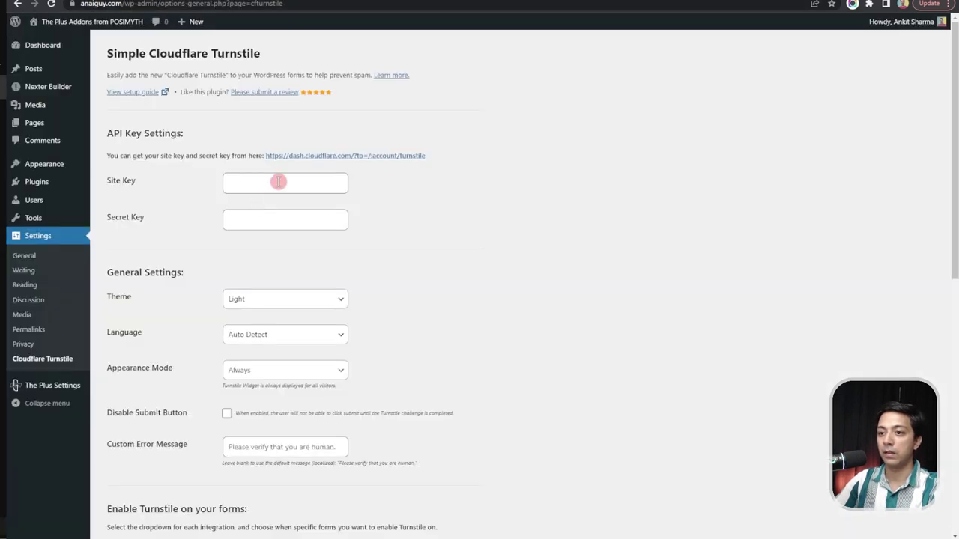
- Paste the Cloudflare site key and secret key into the plugin's Site Key and Secret Key fields
{"action": "left_click", "coordinate": [278, 179]}
{"action": "type", "text": "0x4AAAAAAAIVwaHwGmwDsvy-"}
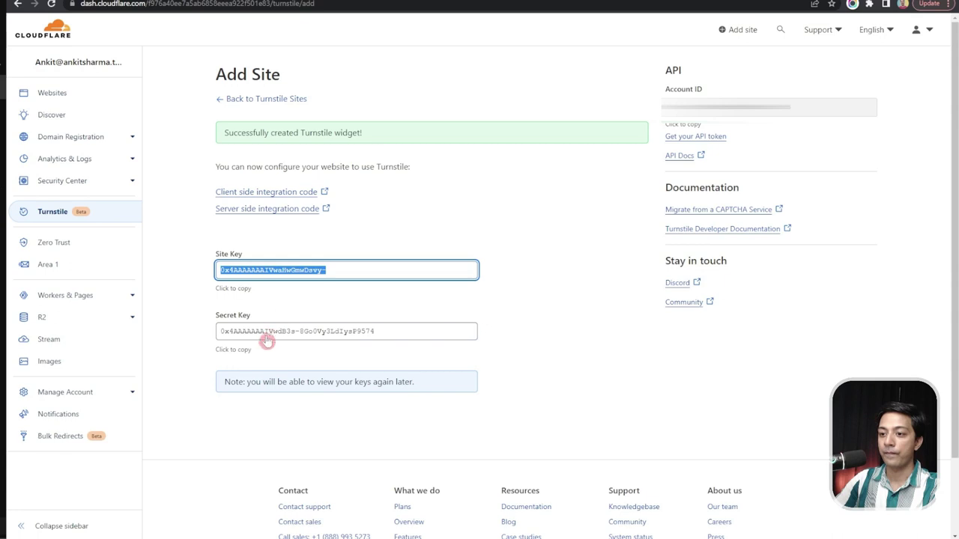
{"action": "left_click", "coordinate": [236, 351]}
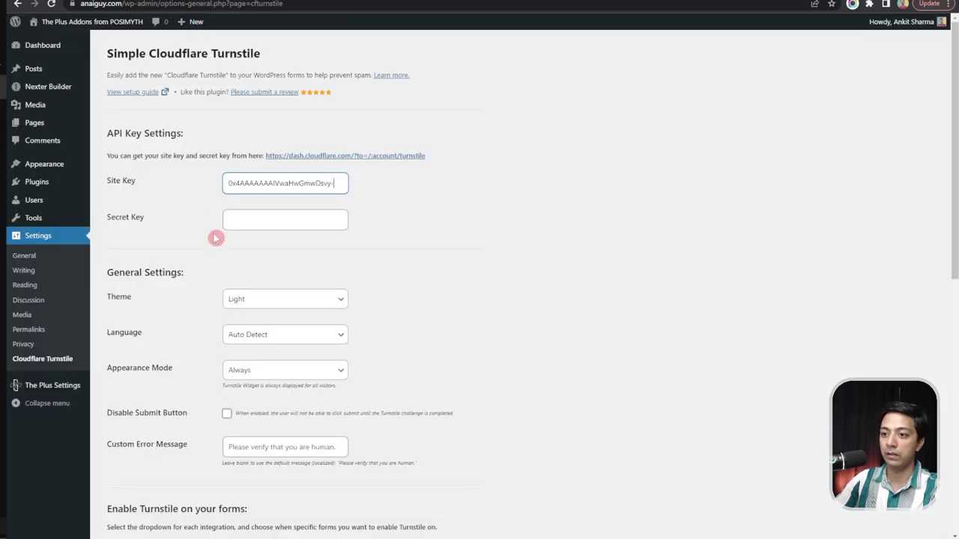
{"action": "left_click", "coordinate": [242, 218]}
{"action": "key", "text": "ctrl+v"}
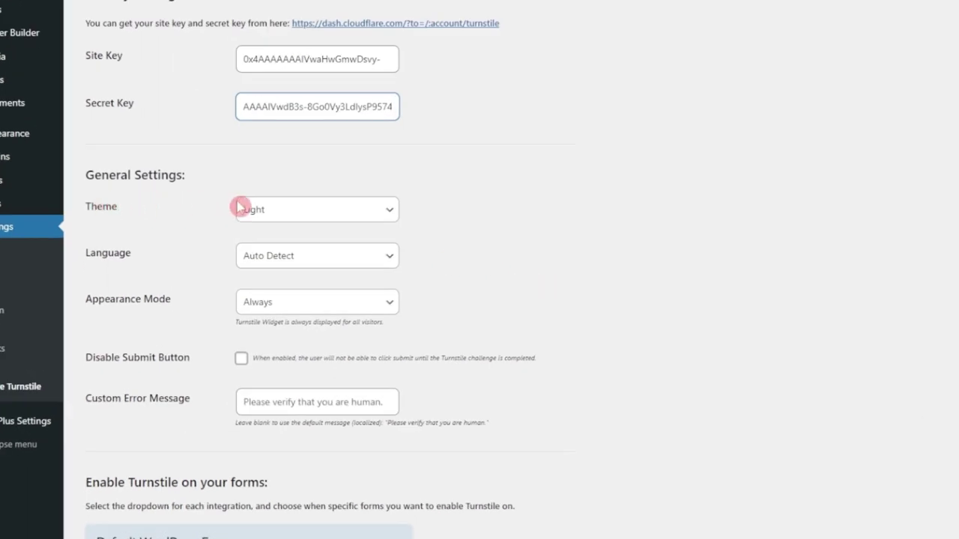
- Set the widget theme to Dark, keeping language on Auto Detect and appearance mode on Always
{"action": "left_click", "coordinate": [286, 210]}
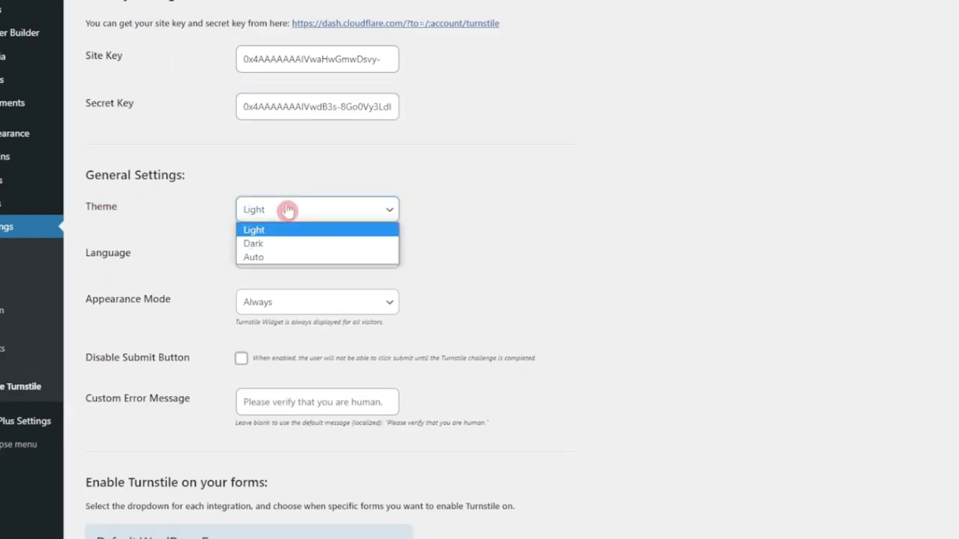
{"action": "left_click", "coordinate": [277, 249]}
{"action": "scroll", "coordinate": [488, 230], "scroll_direction": "down", "scroll_amount": 2}
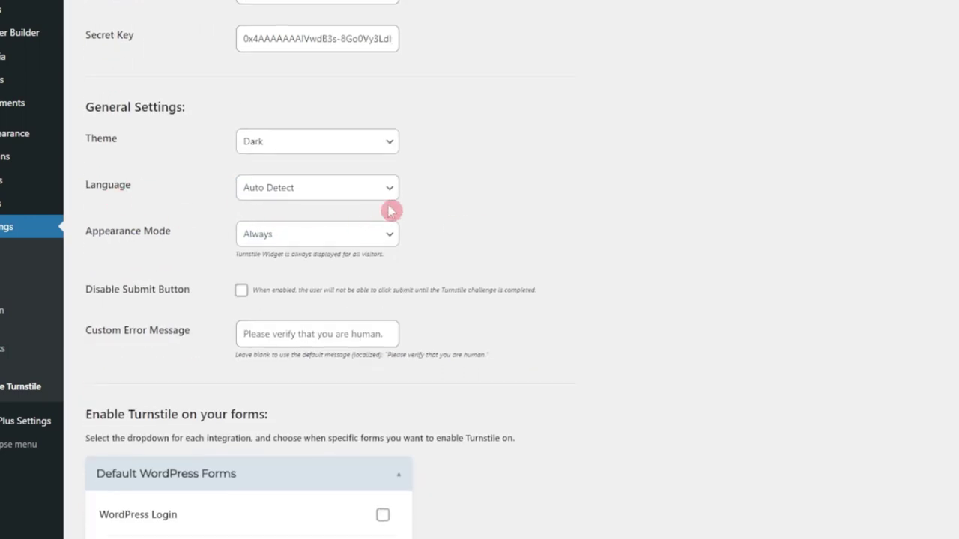
{"action": "left_click", "coordinate": [389, 191]}
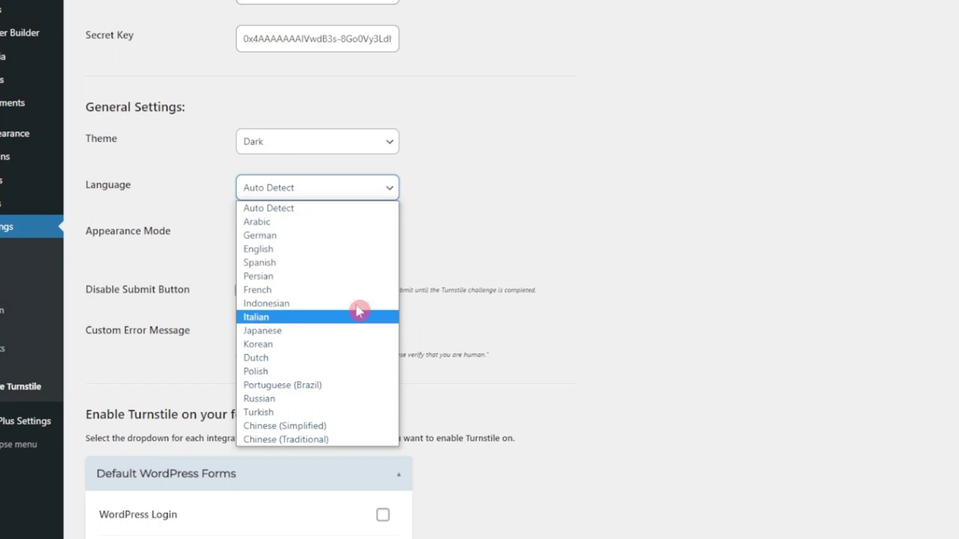
{"action": "left_click", "coordinate": [493, 228]}
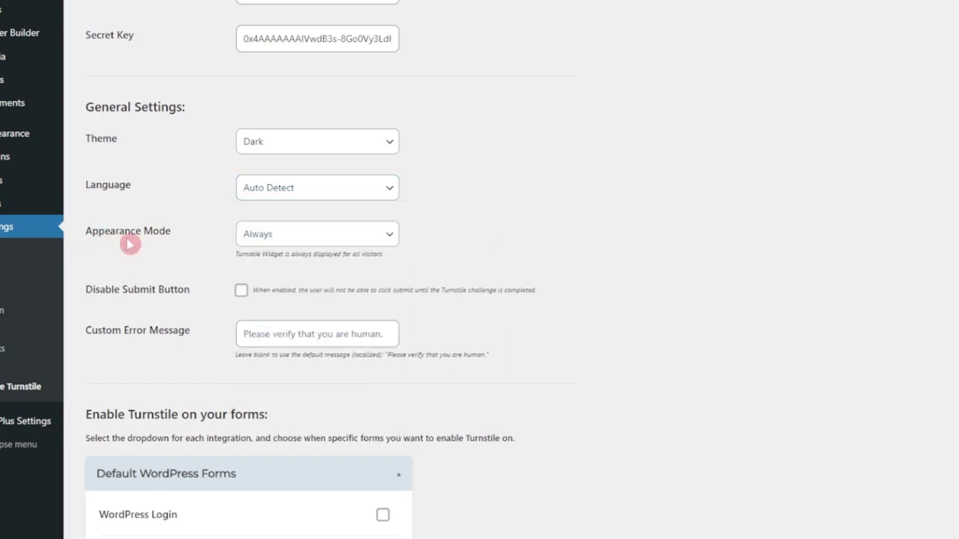
{"action": "left_click", "coordinate": [302, 235]}
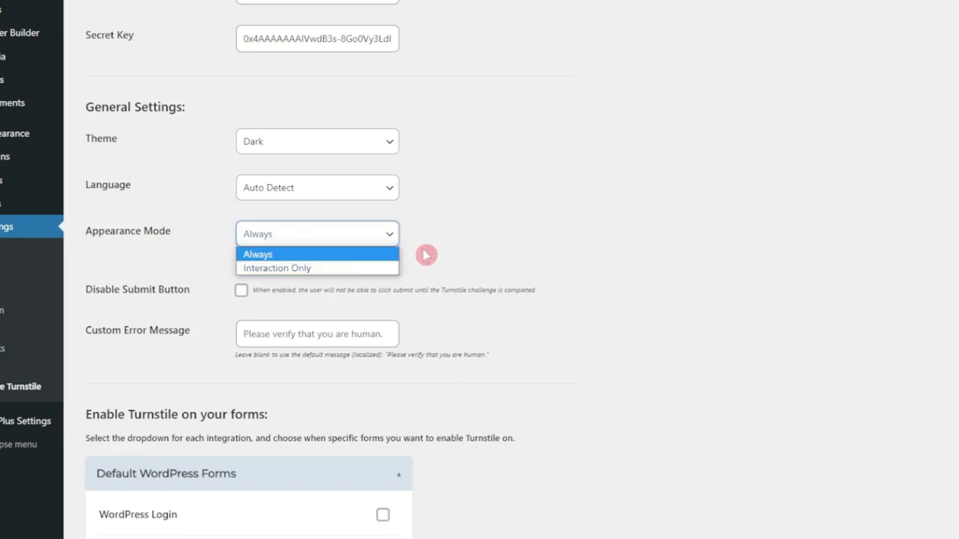
{"action": "left_click", "coordinate": [338, 240]}
{"action": "left_click", "coordinate": [339, 237]}
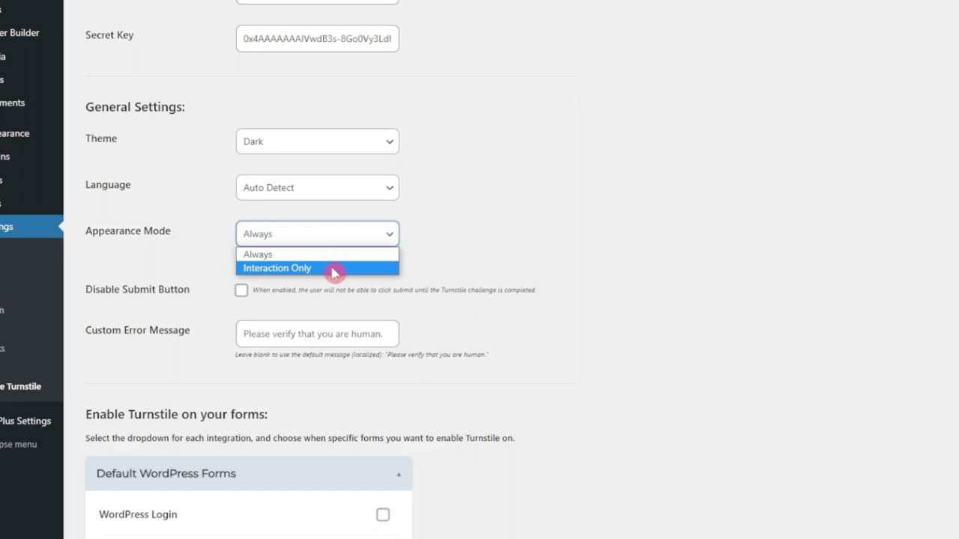
{"action": "left_click", "coordinate": [332, 257]}
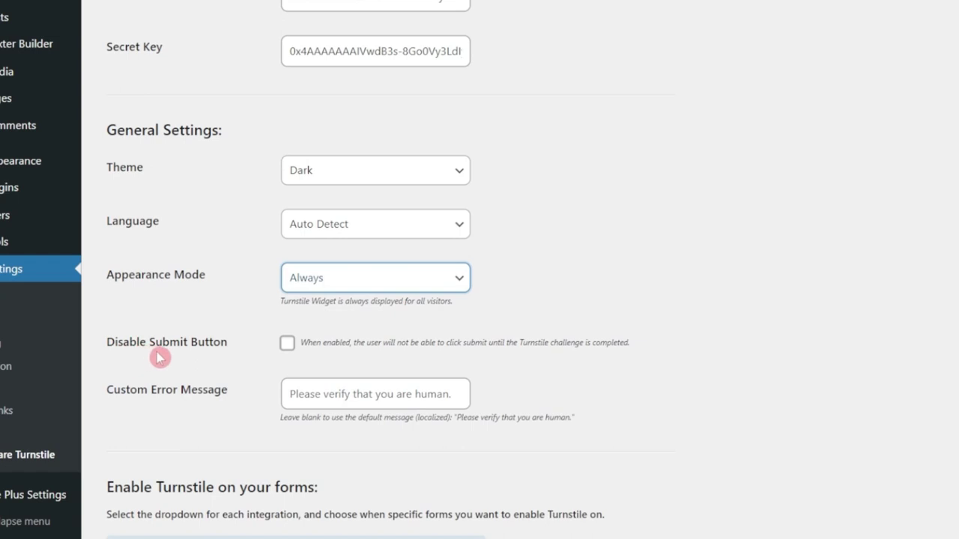
- Enable Disable Submit Button so forms can't be submitted until the challenge is completed
{"action": "left_click", "coordinate": [289, 346]}
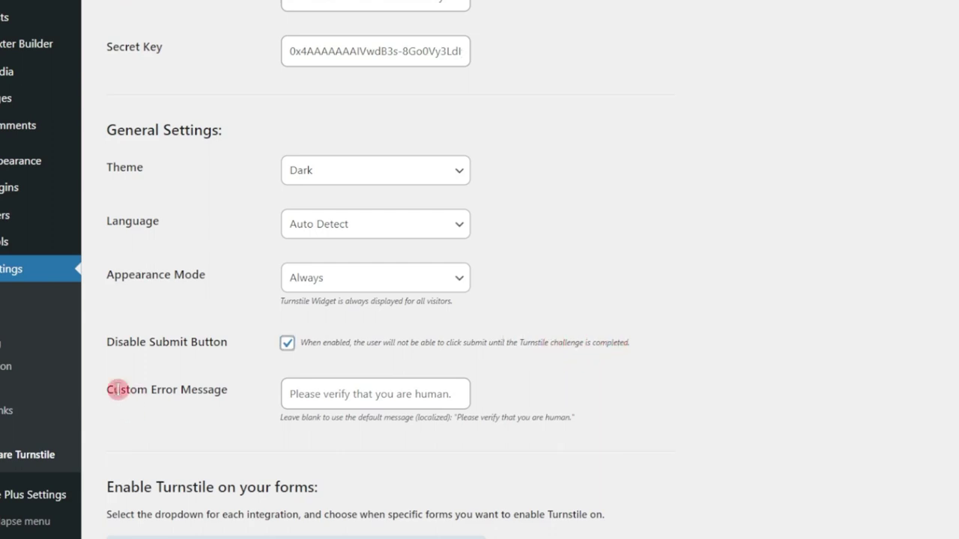
{"action": "scroll", "coordinate": [435, 444], "scroll_direction": "down", "scroll_amount": 1}
{"action": "scroll", "coordinate": [434, 445], "scroll_direction": "down", "scroll_amount": 2}
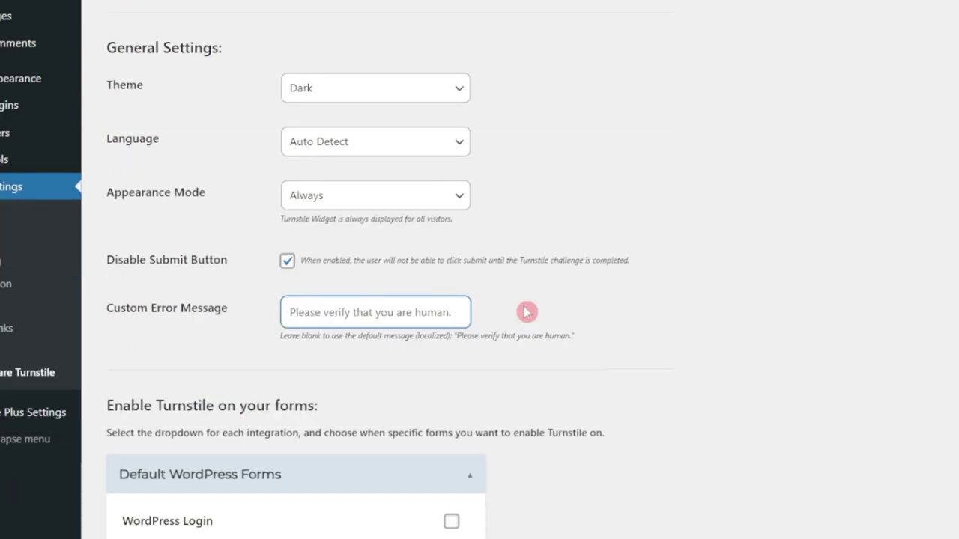
{"action": "left_click", "coordinate": [382, 312]}
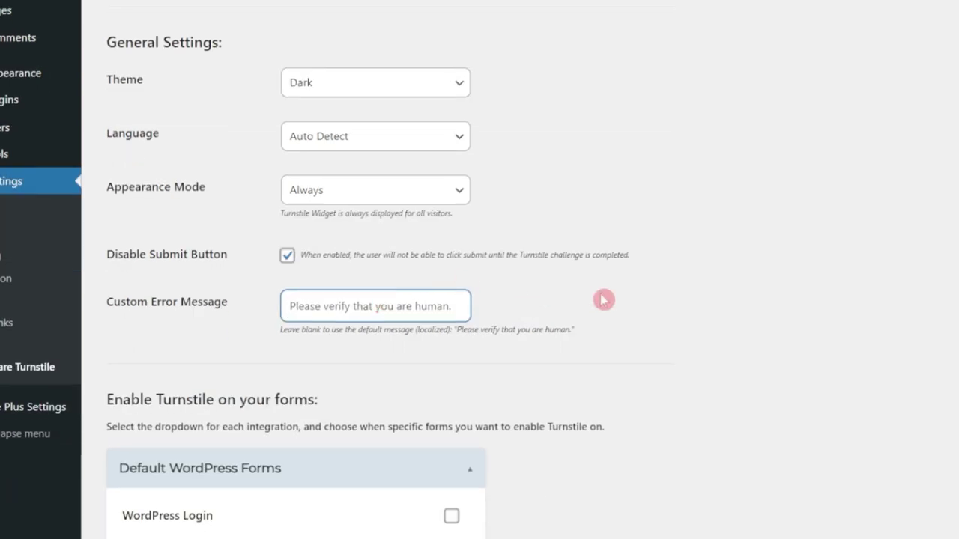
{"action": "scroll", "coordinate": [603, 299], "scroll_direction": "down", "scroll_amount": 3}
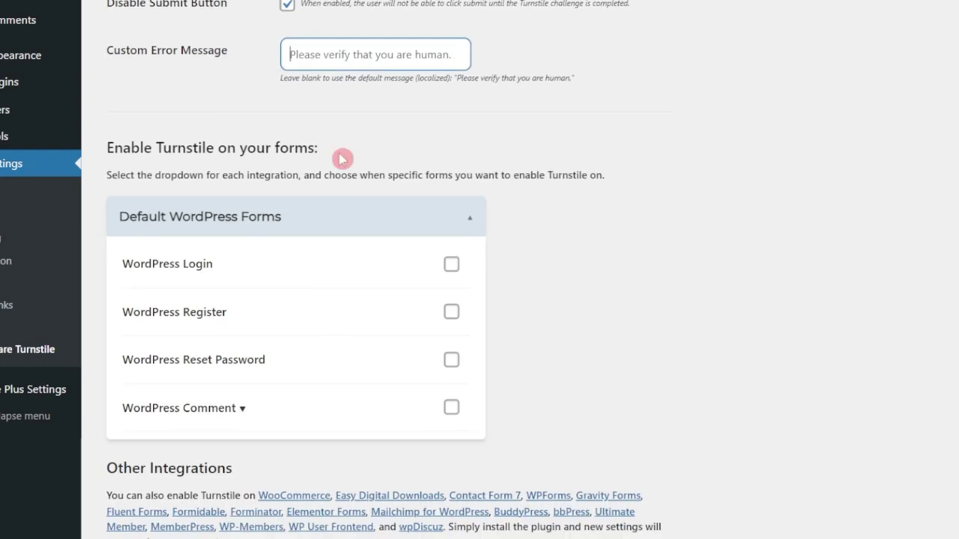
- Enable Turnstile on the Login, Register, Reset Password and Comment forms, then save the settings
{"action": "left_click", "coordinate": [451, 266]}
{"action": "left_click", "coordinate": [451, 314]}
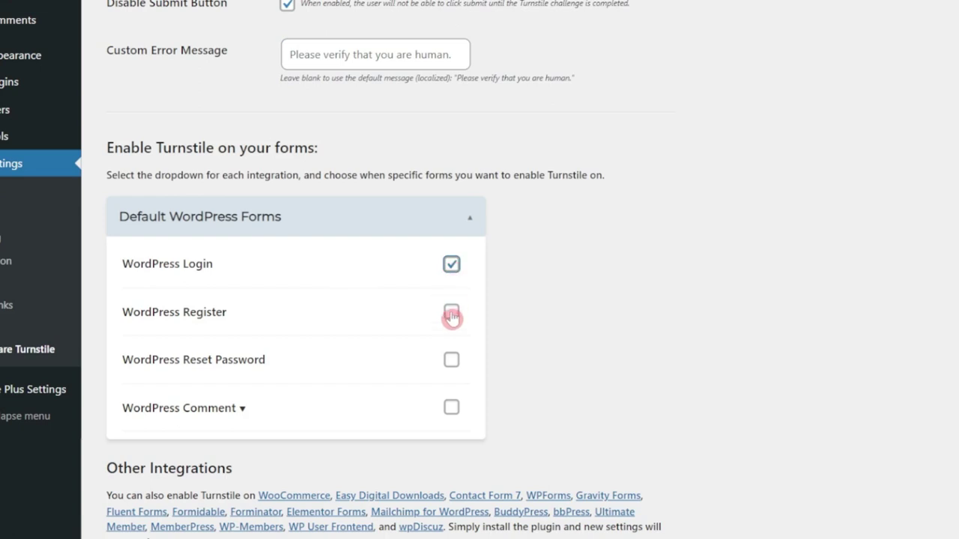
{"action": "left_click", "coordinate": [453, 359]}
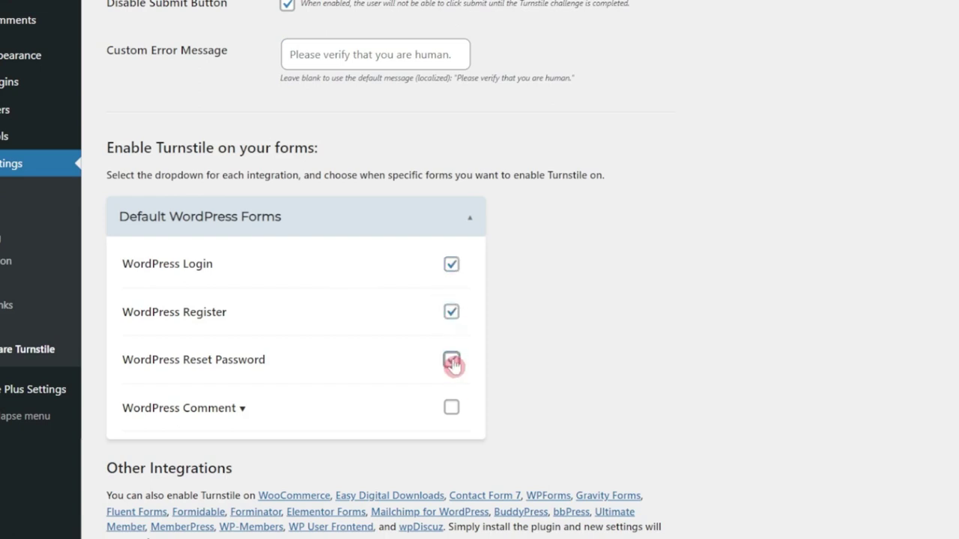
{"action": "left_click", "coordinate": [452, 409]}
{"action": "scroll", "coordinate": [289, 442], "scroll_direction": "down", "scroll_amount": 2}
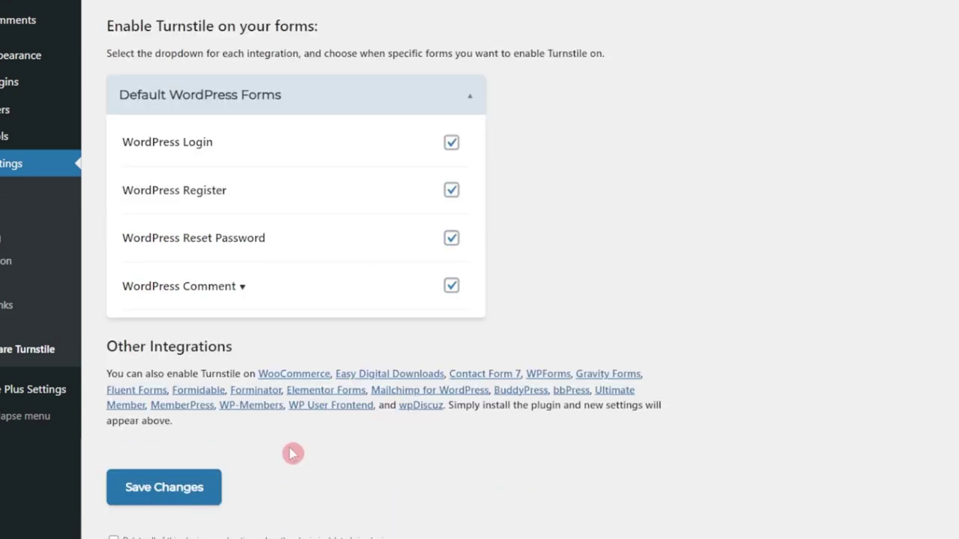
{"action": "left_click", "coordinate": [161, 490]}
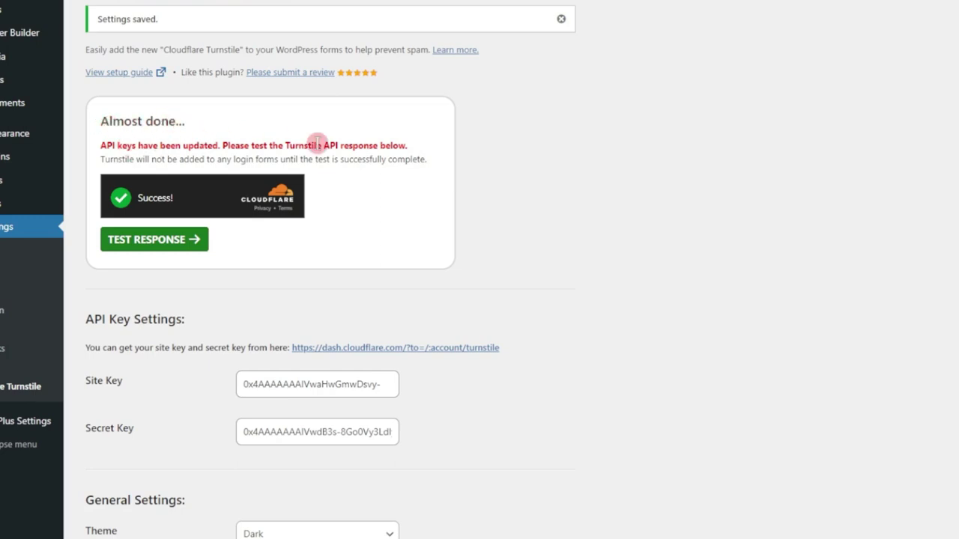
- Run TEST RESPONSE in the Almost done card to confirm the API keys work
{"action": "left_click", "coordinate": [125, 241]}
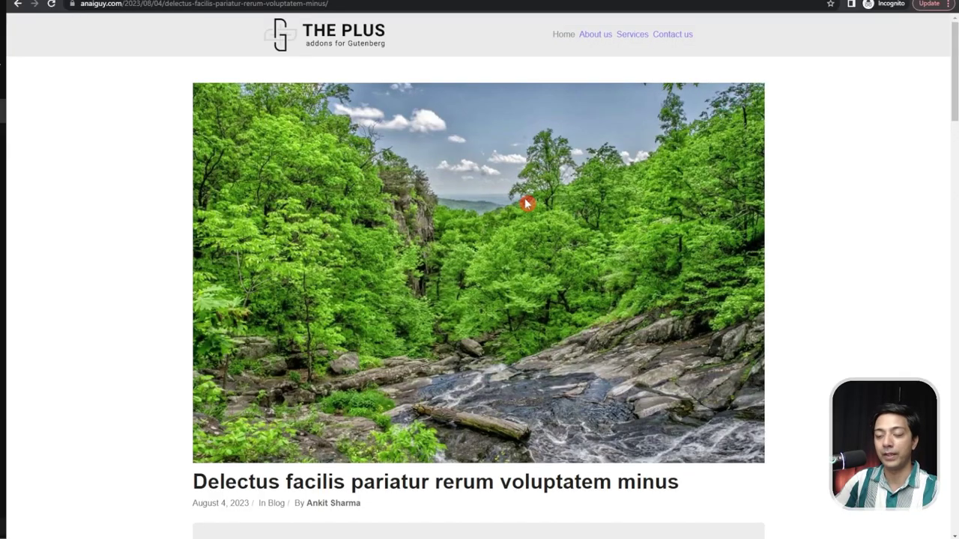
- Scroll the blog post down to the Leave Your Comment form showing the Turnstile Success widget
{"action": "scroll", "coordinate": [526, 204], "scroll_direction": "down", "scroll_amount": 5}
{"action": "scroll", "coordinate": [527, 204], "scroll_direction": "down", "scroll_amount": 20}
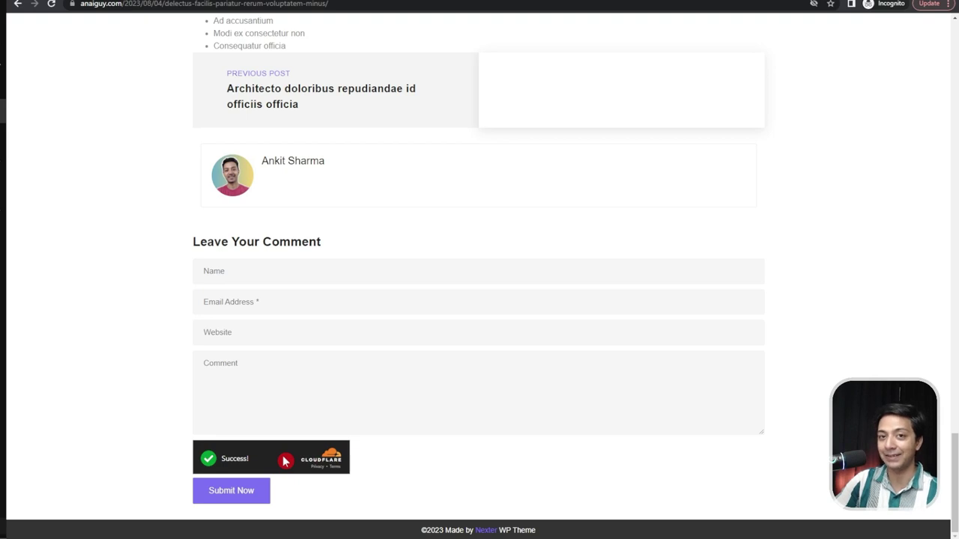
- Go to anaiguy.com/wp-admin in the browser's address bar
{"action": "key", "text": "ctrl+l"}
{"action": "type", "text": "anaiguy.com/wp-admin"}
{"action": "key", "text": "Return"}
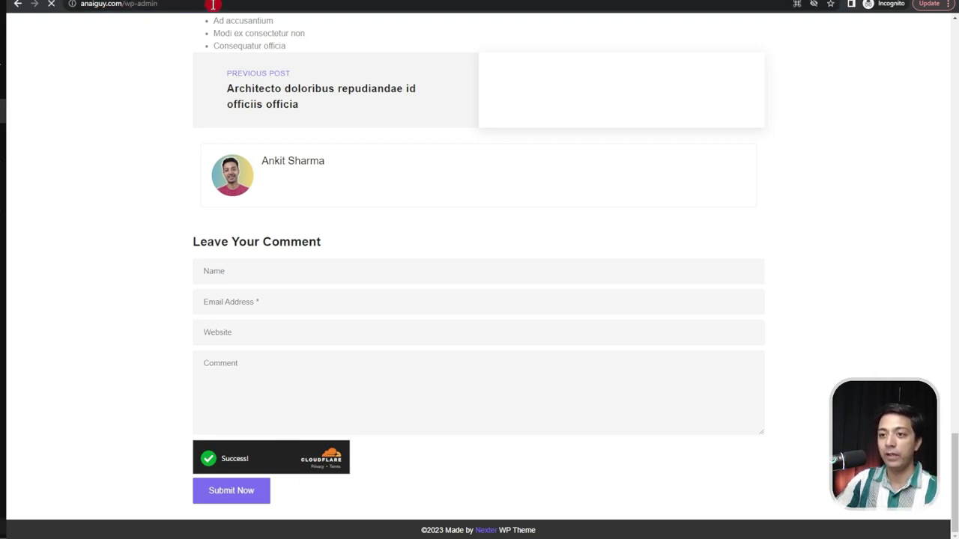